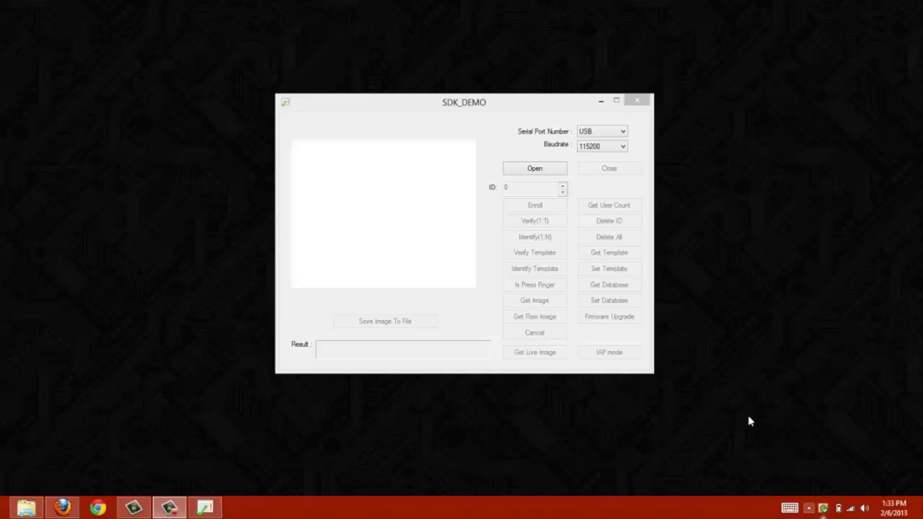
Select COM8 as the serial port at 115200 baud and connect to the module
drag(442, 105, 440, 94)
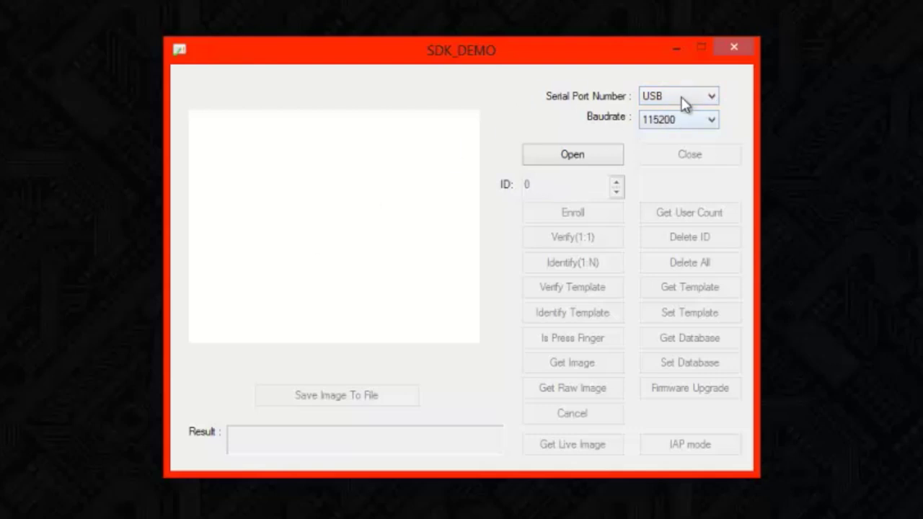
click(691, 97)
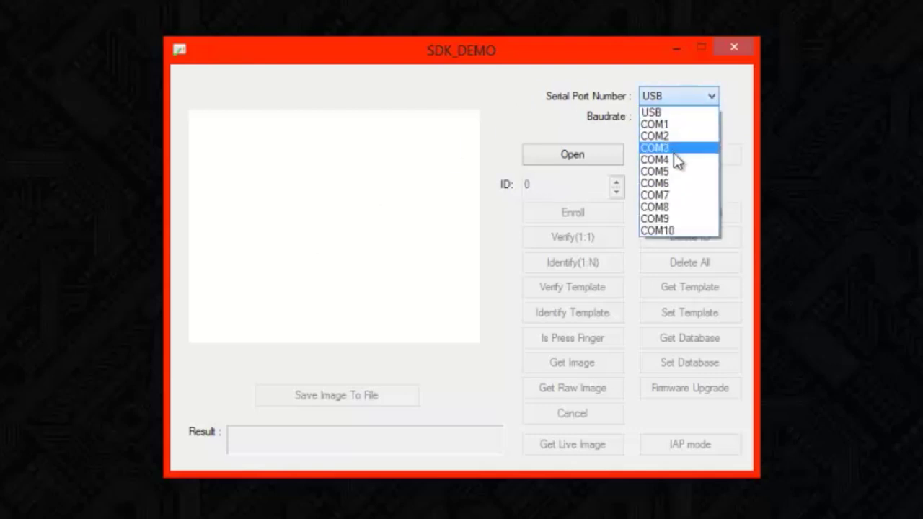
click(671, 210)
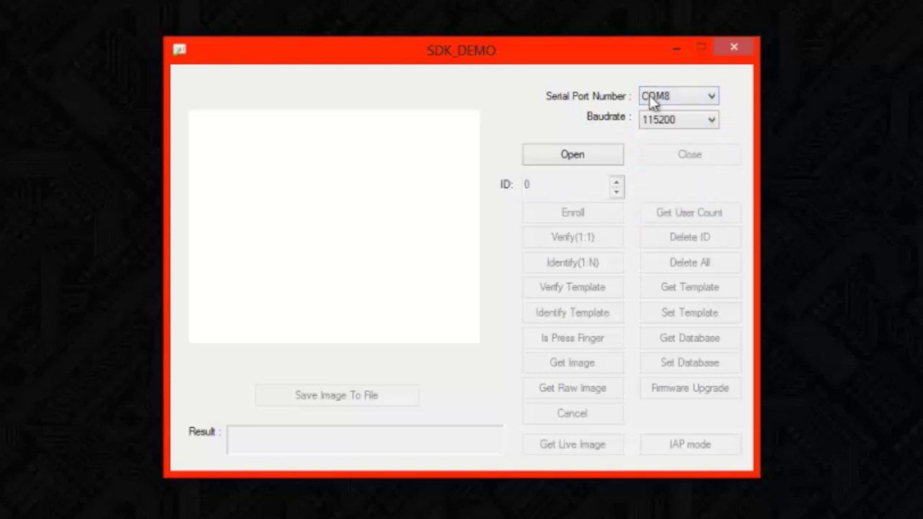
click(574, 157)
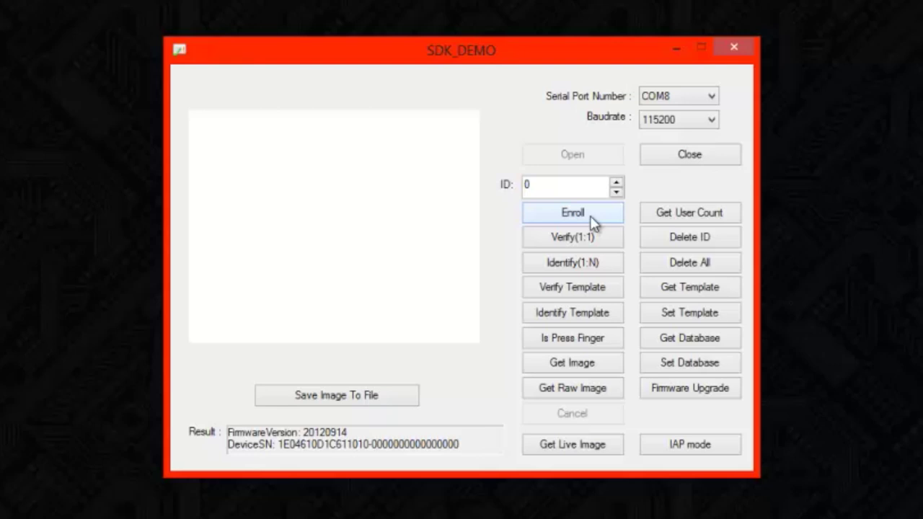
Try exporting the ID 0 template and loading a template file, cancelling both file dialogs
click(692, 288)
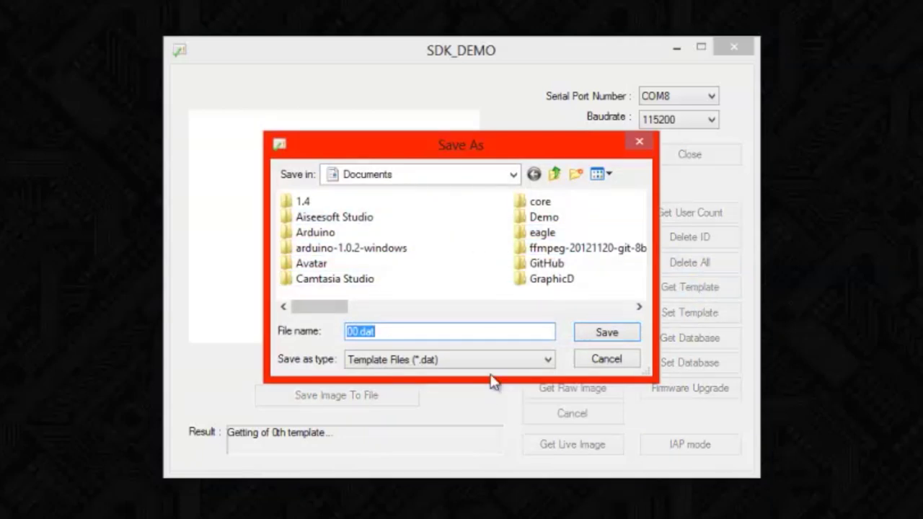
click(620, 364)
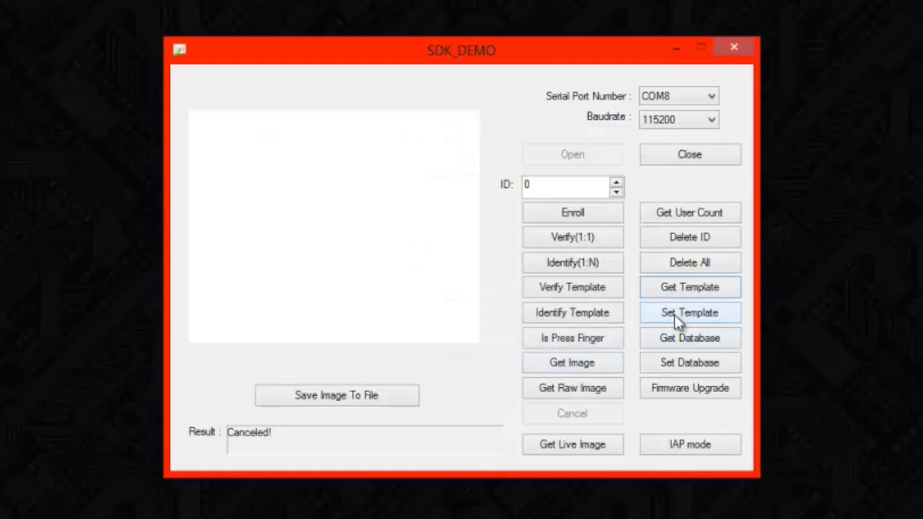
click(676, 315)
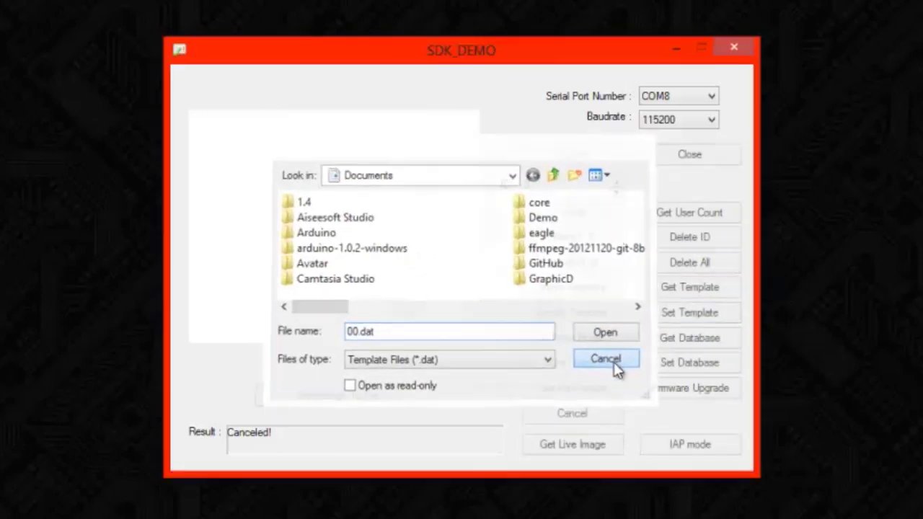
click(617, 366)
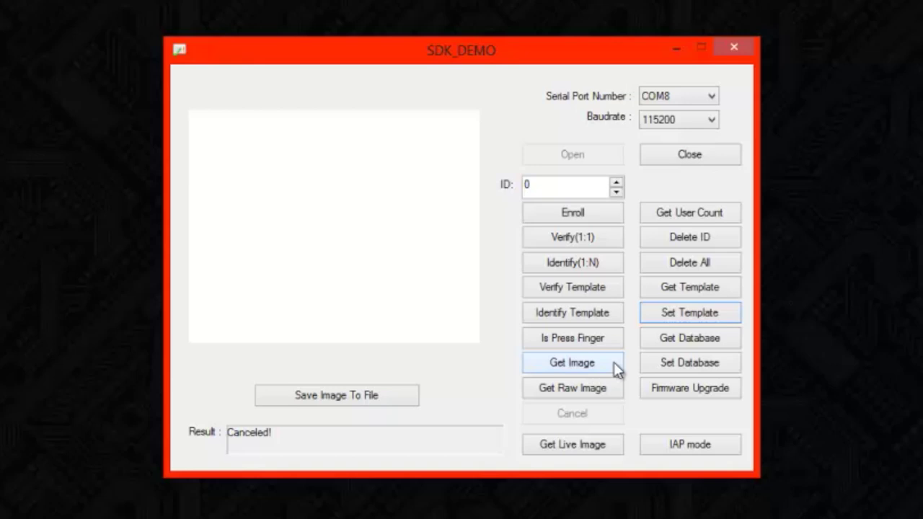
double_click(591, 185)
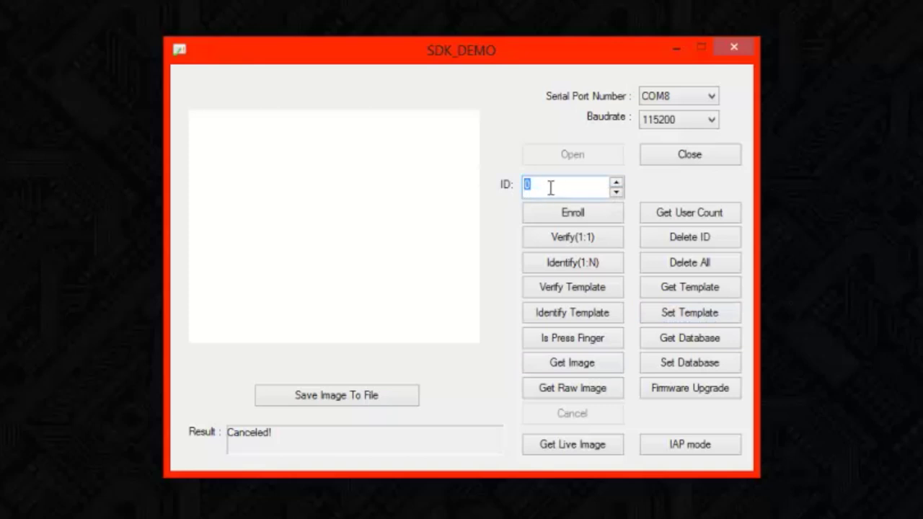
Set the fingerprint ID to 0 and enroll a finger under it
click(616, 182)
click(616, 191)
click(615, 192)
click(570, 217)
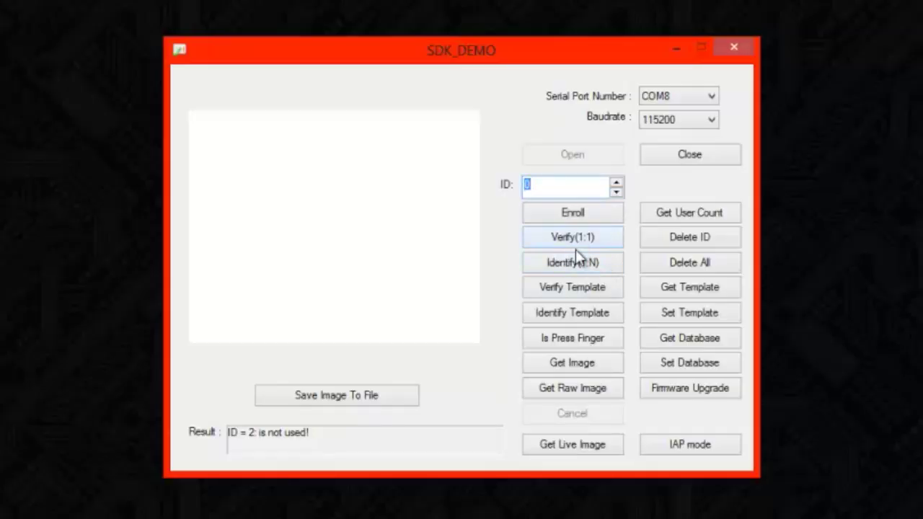
Change the fingerprint ID to 1
click(617, 186)
Verify a finger 1:1 against ID 1, then run a 1:N identification
click(546, 187)
click(555, 184)
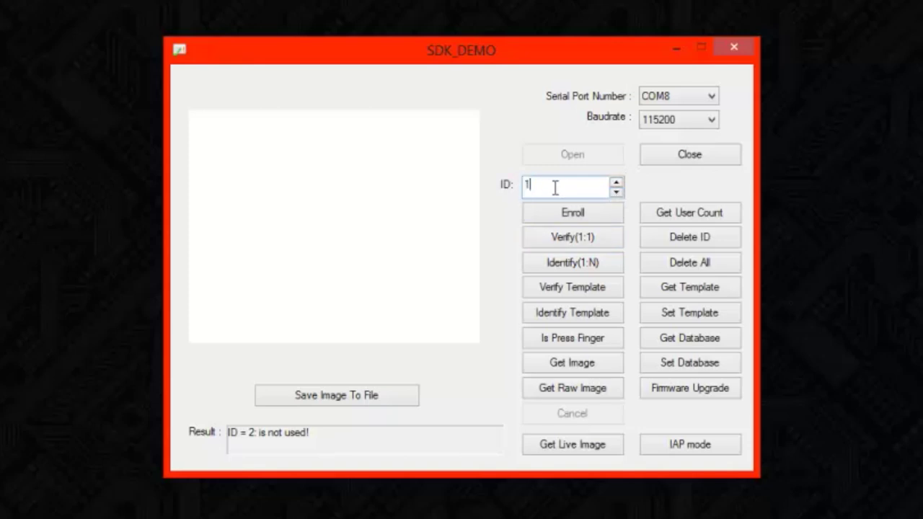
click(563, 240)
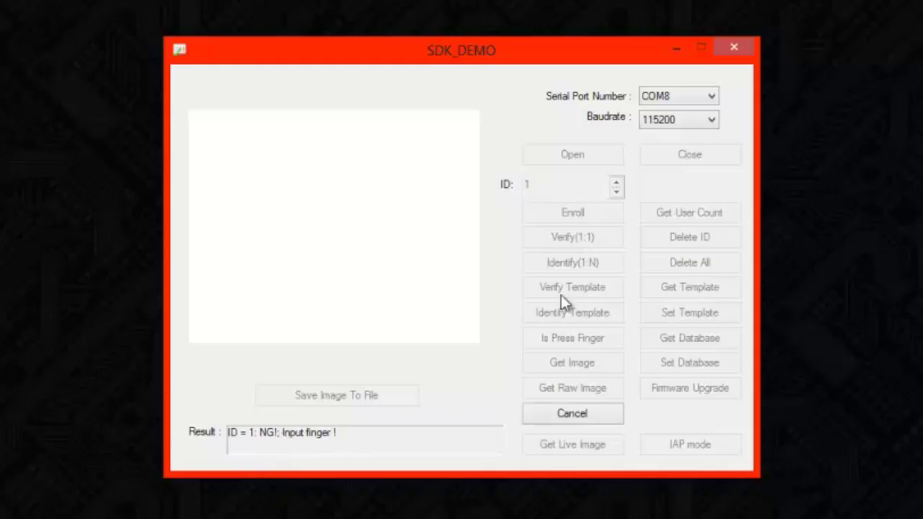
click(597, 422)
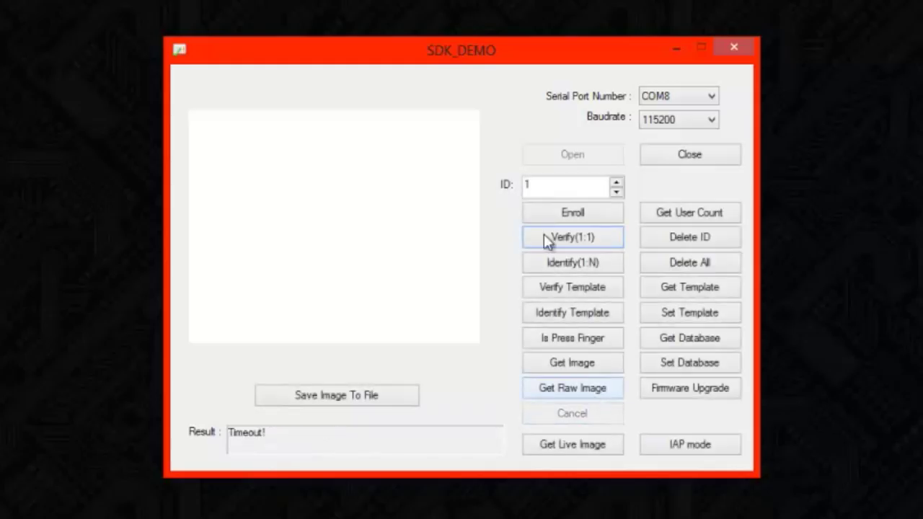
click(567, 265)
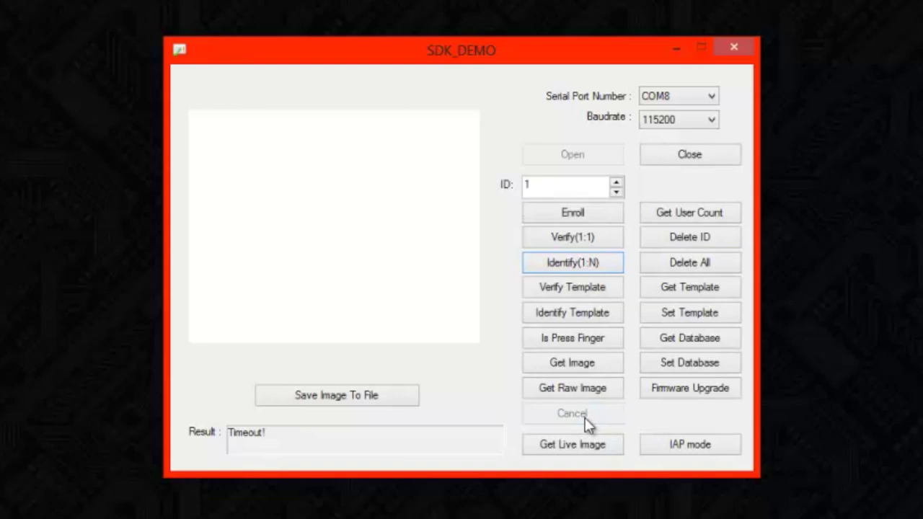
Capture and download a fingerprint image from the sensor
click(587, 367)
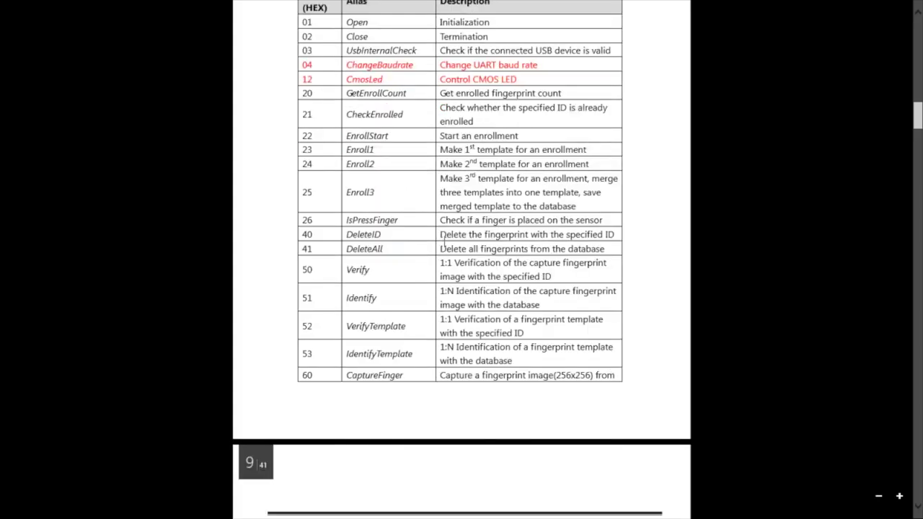
Scroll the datasheet's command table down onto page 9
scroll(385, 319, down, 3)
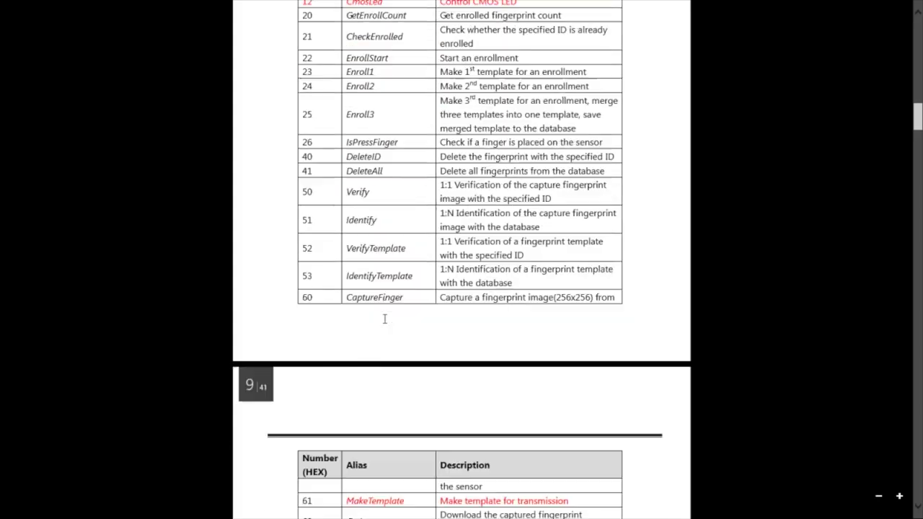
scroll(384, 320, down, 3)
scroll(385, 320, down, 6)
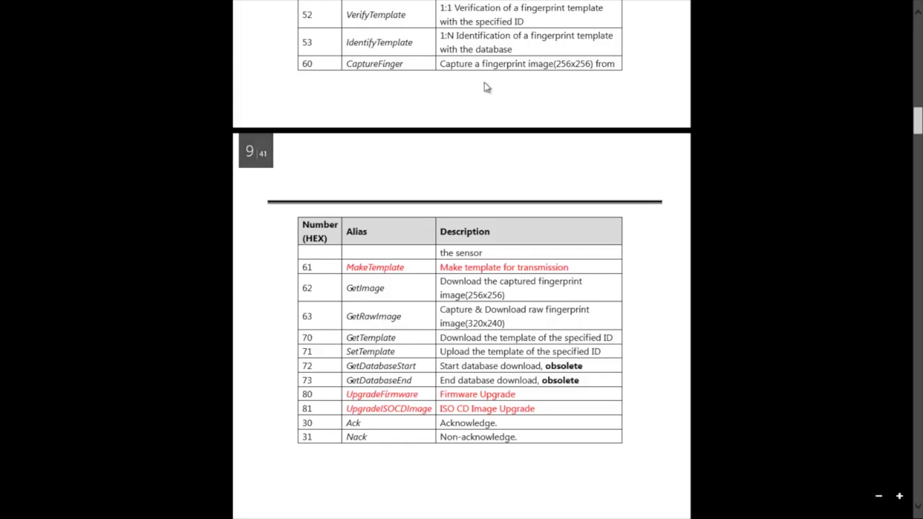
scroll(416, 318, down, 3)
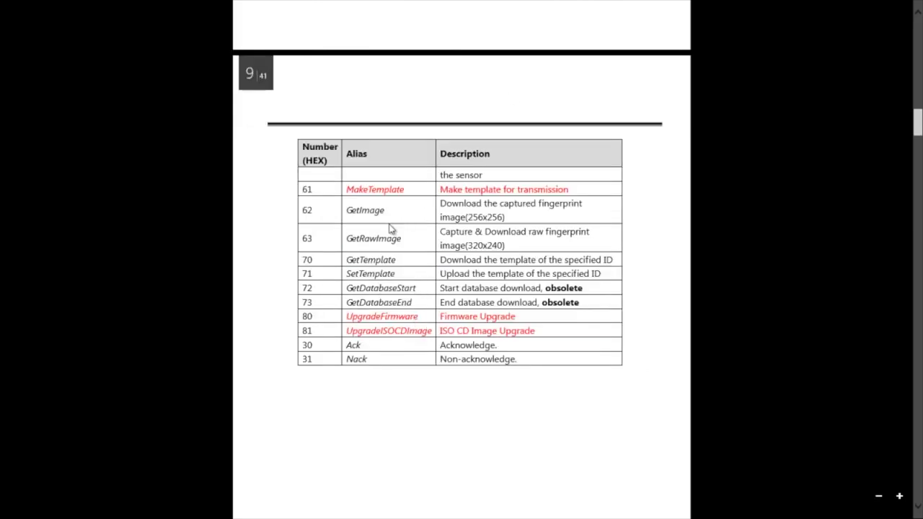